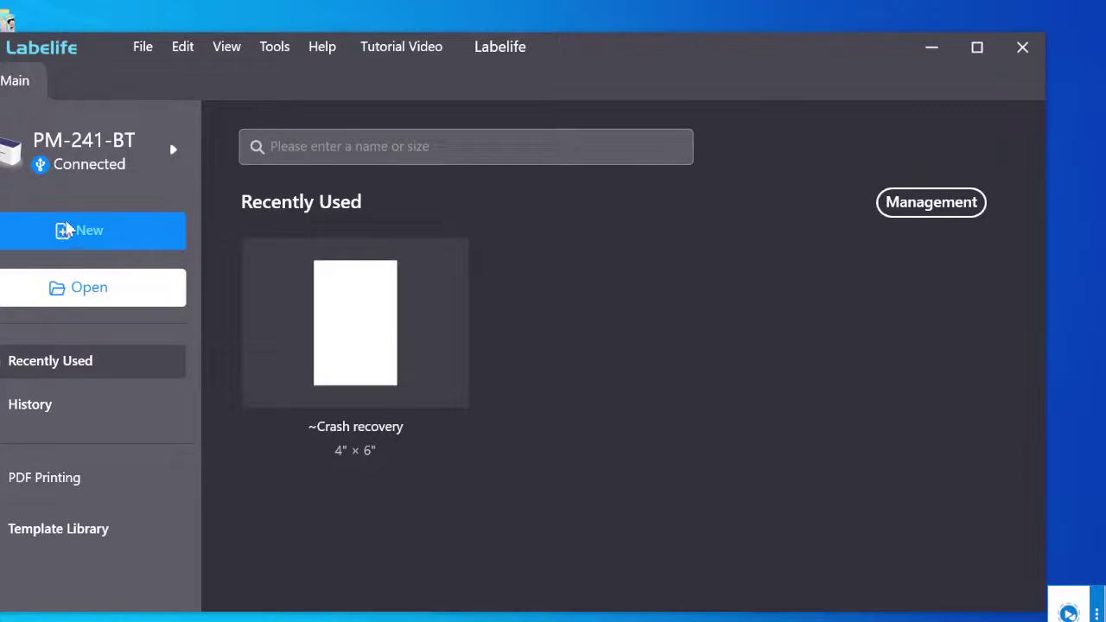
- Show the list of available printers and close it again
left_click(133, 151)
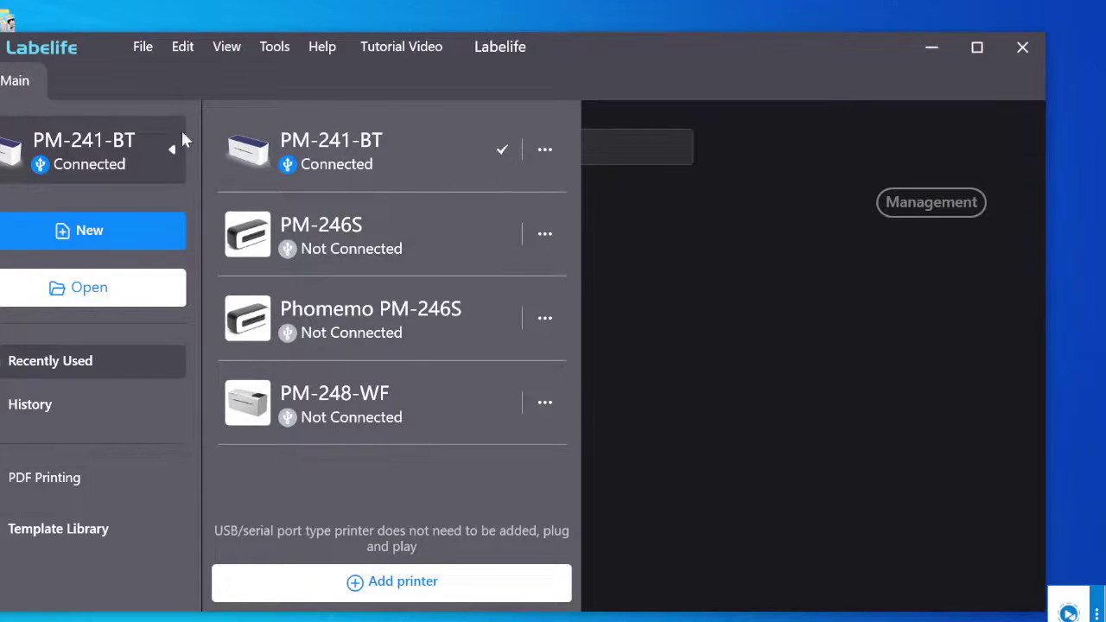
left_click(758, 452)
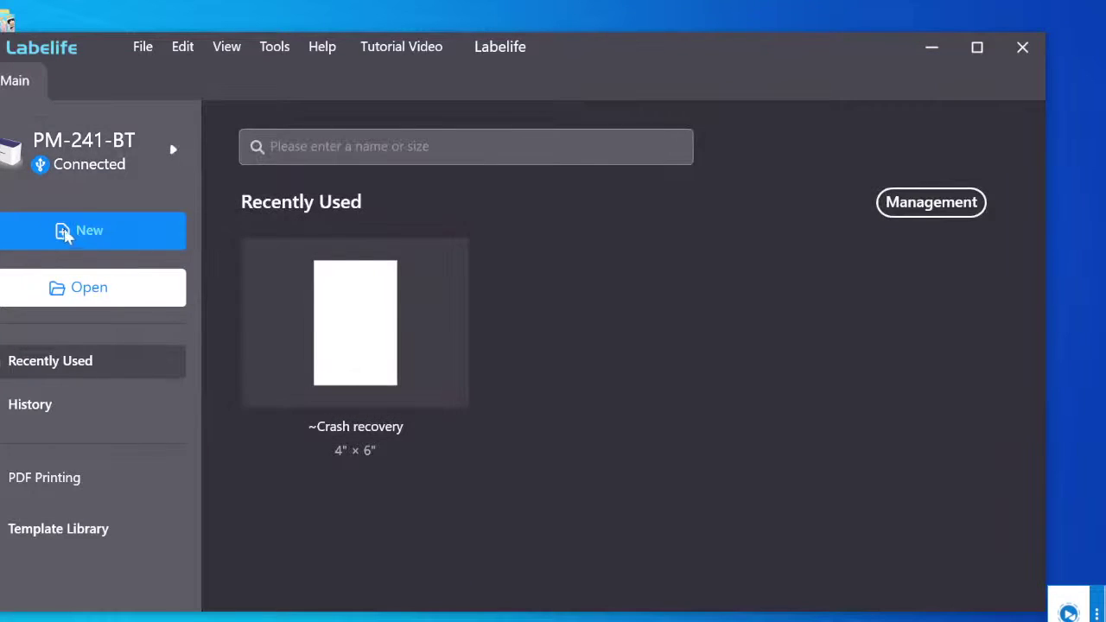
- Create a new label from the pink SLP-4X6 (SLP-4X6-500PU) template in the Color rectangle group of General label
left_click(84, 231)
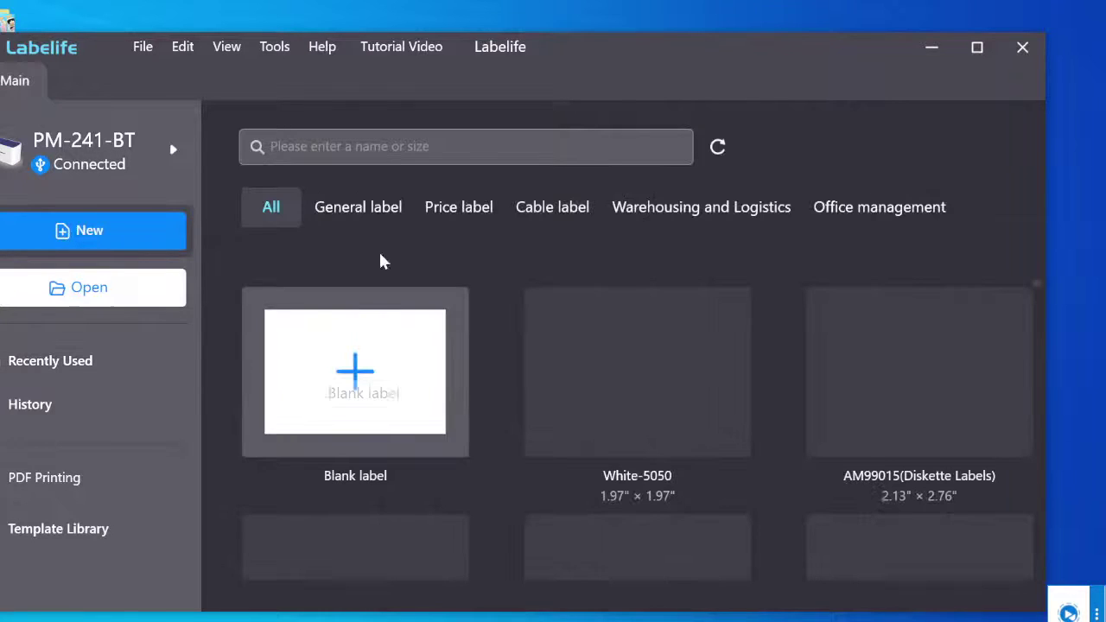
left_click(373, 211)
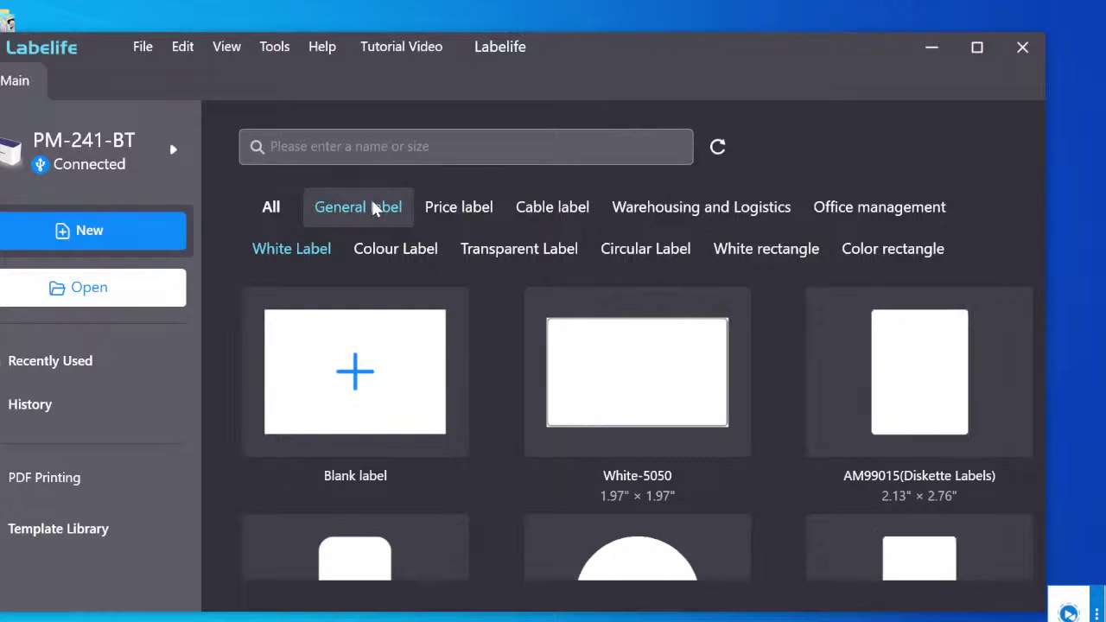
left_click(410, 248)
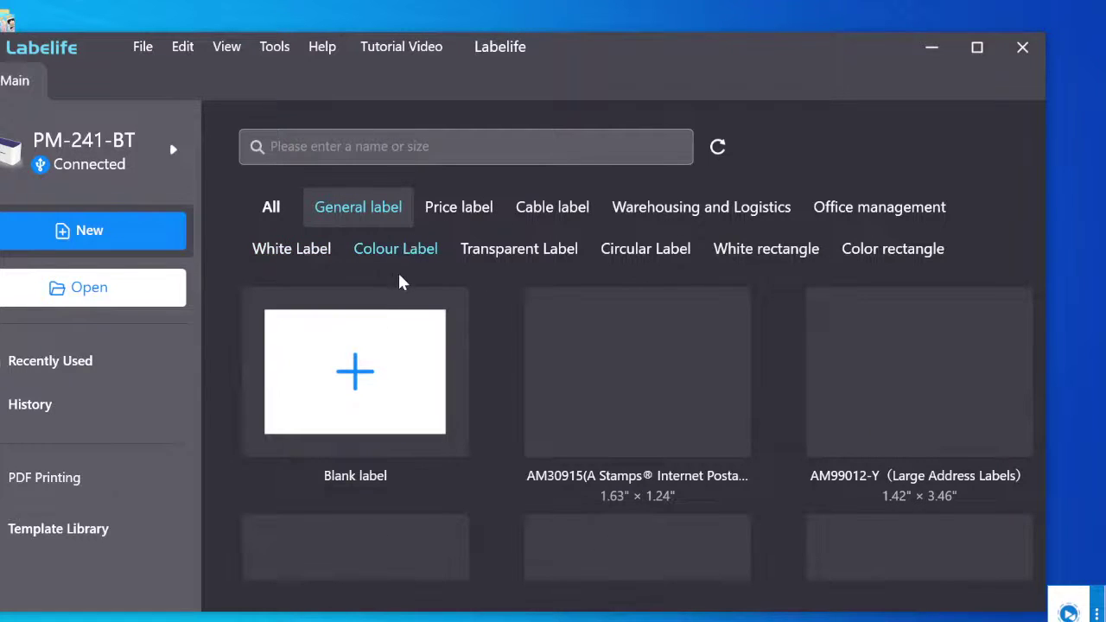
left_click(526, 250)
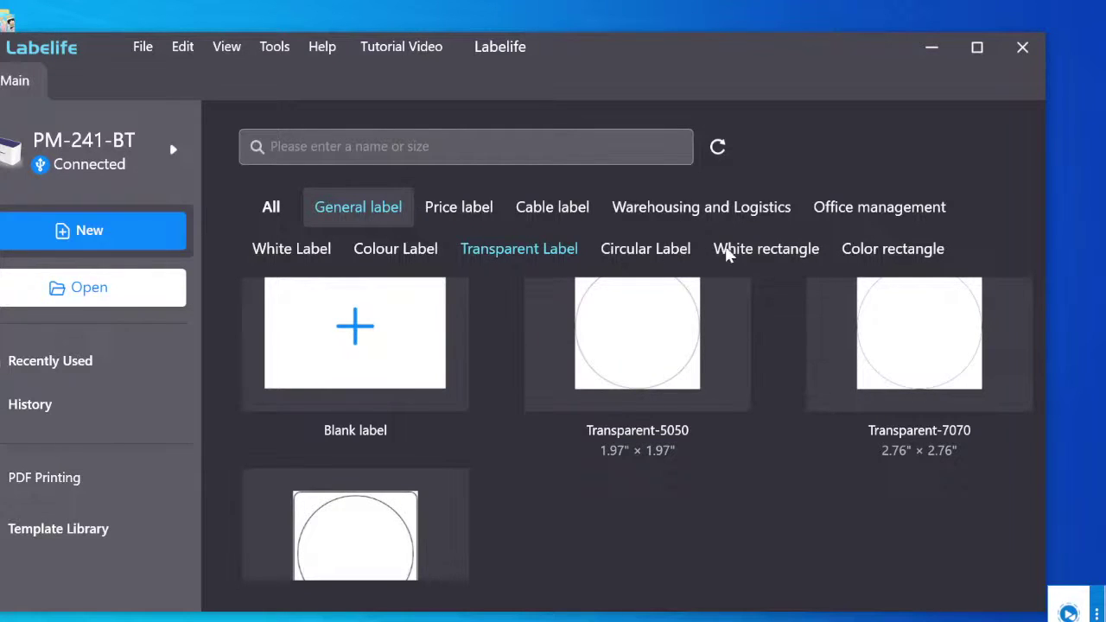
left_click(889, 259)
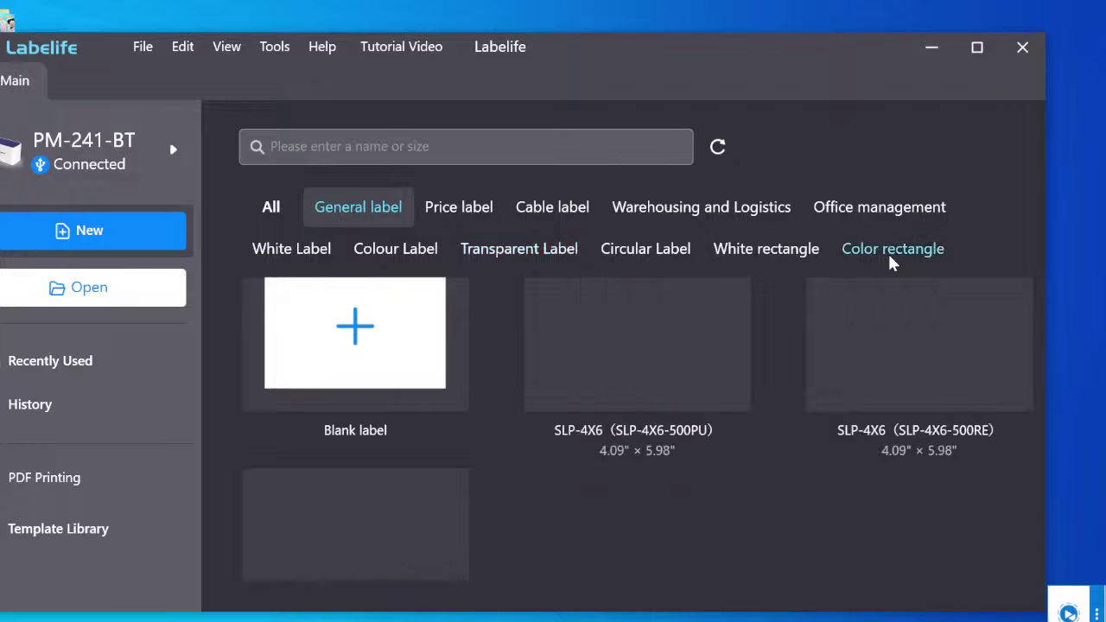
scroll(639, 496, "down", 1)
scroll(672, 521, "up", 1)
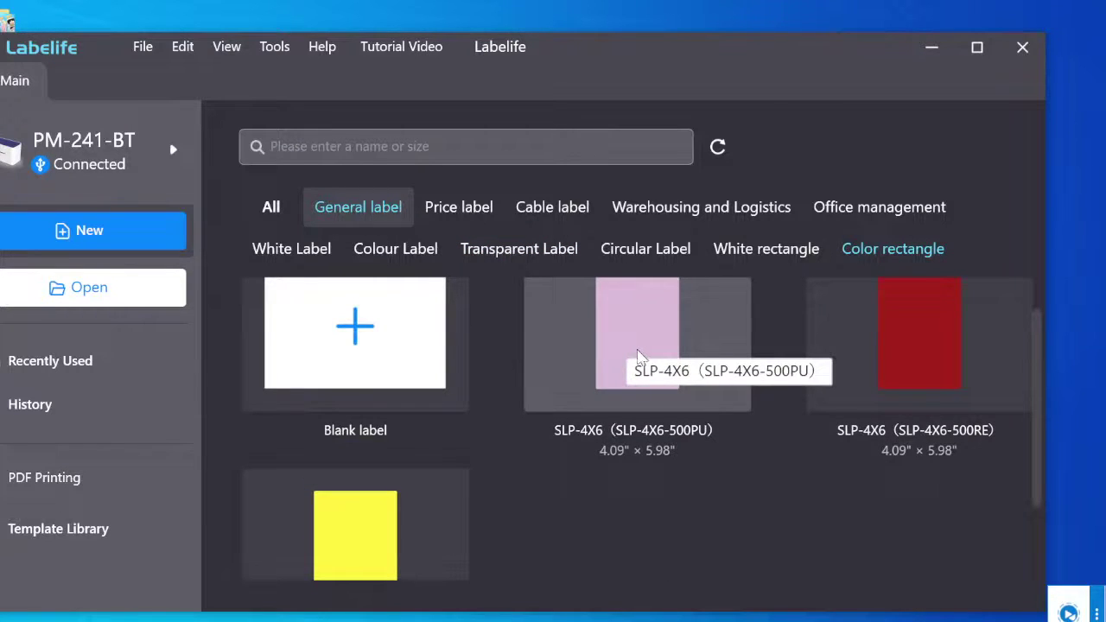
left_click(358, 150)
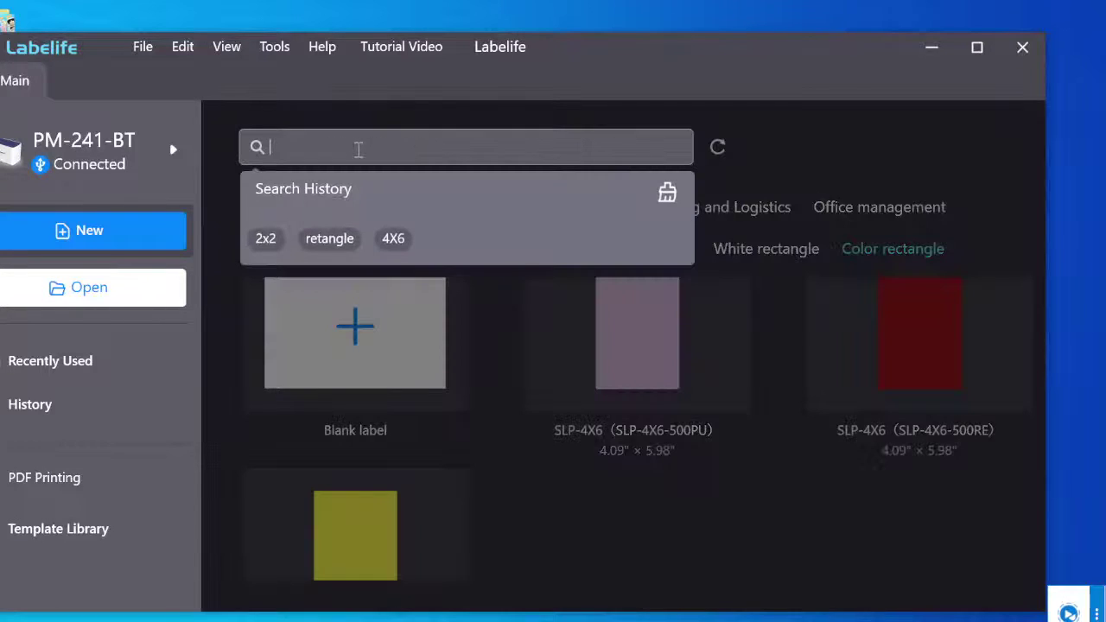
left_click(646, 578)
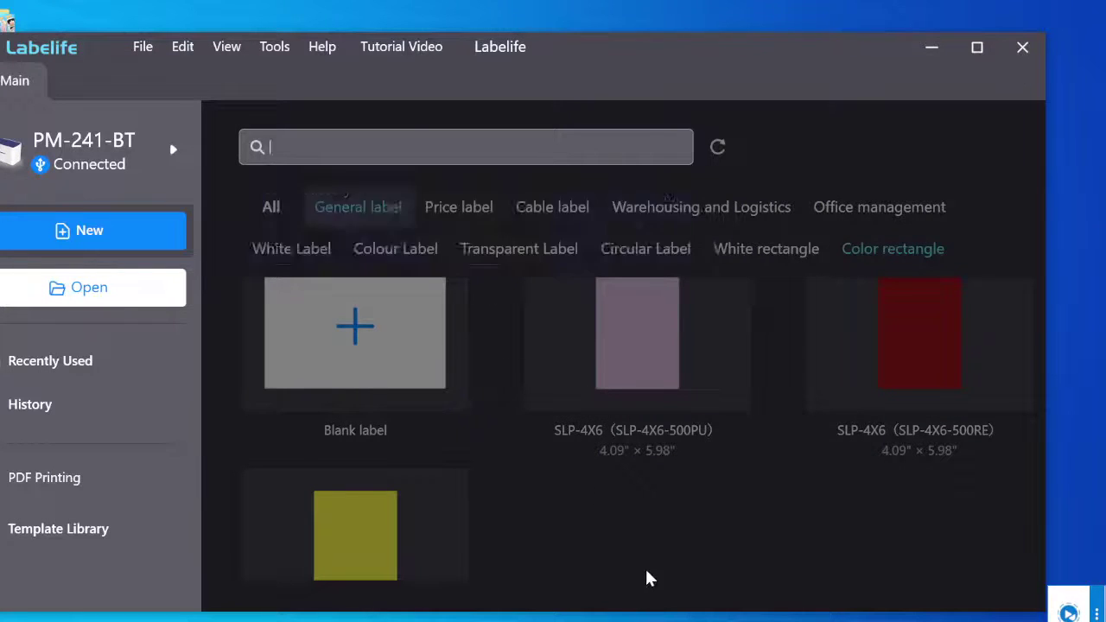
left_click(615, 351)
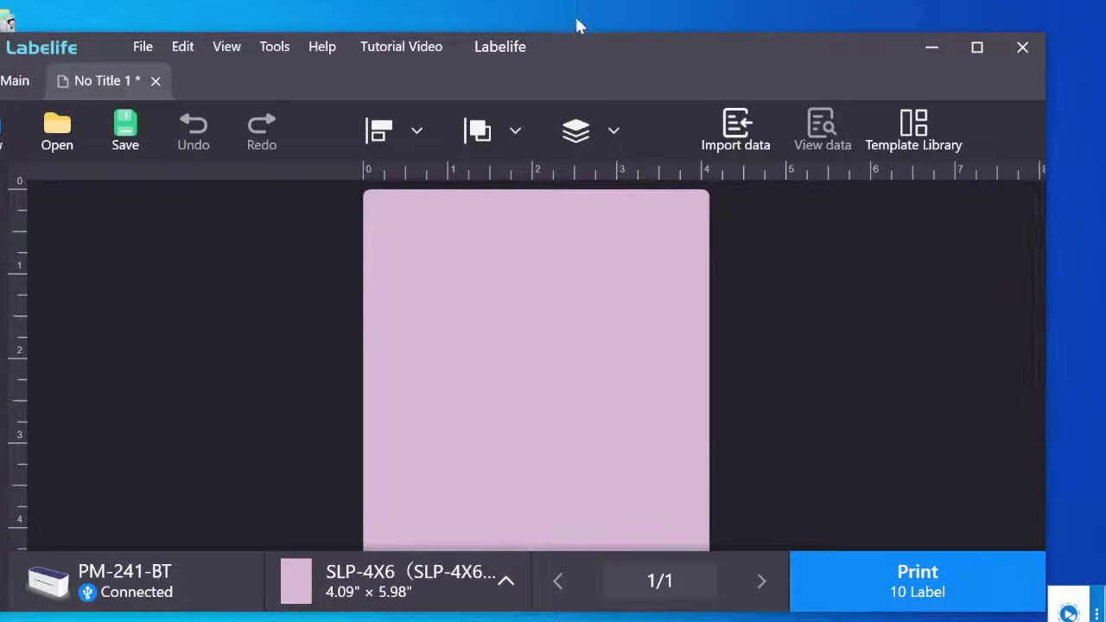
left_click_drag(578, 35, 573, 3)
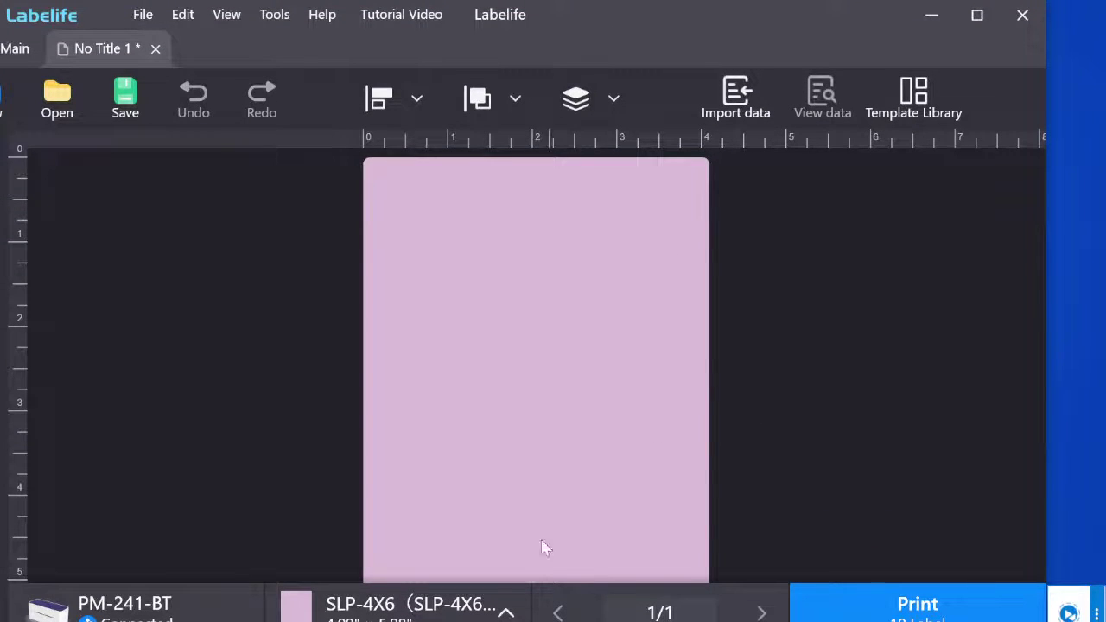
scroll(571, 402, "down", 2)
scroll(765, 353, "down", 2)
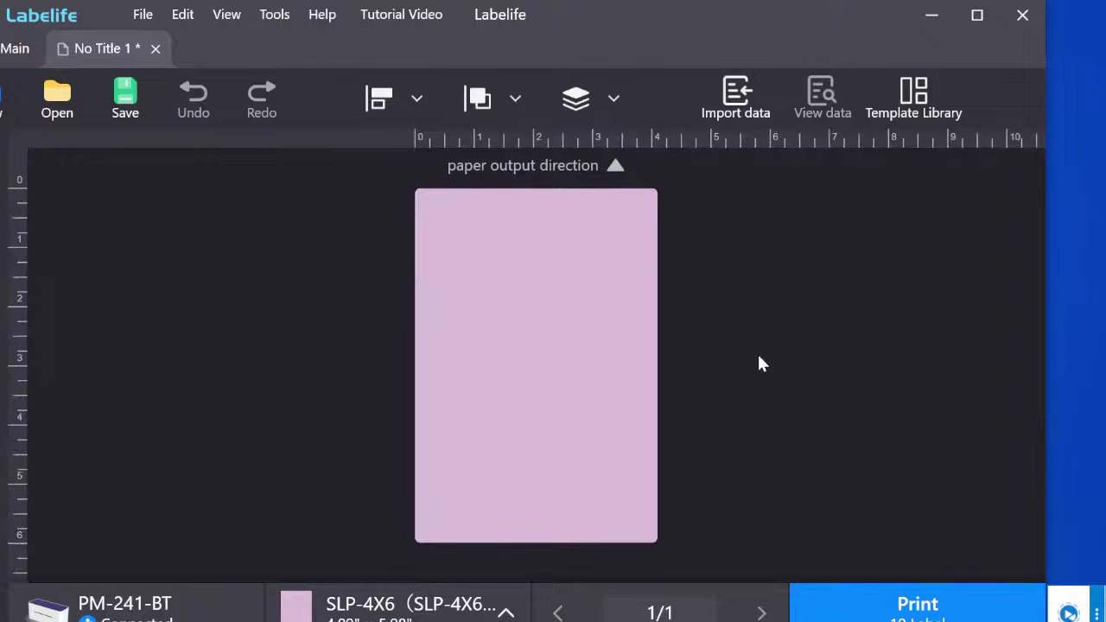
scroll(756, 351, "up", 1)
scroll(756, 351, "down", 2)
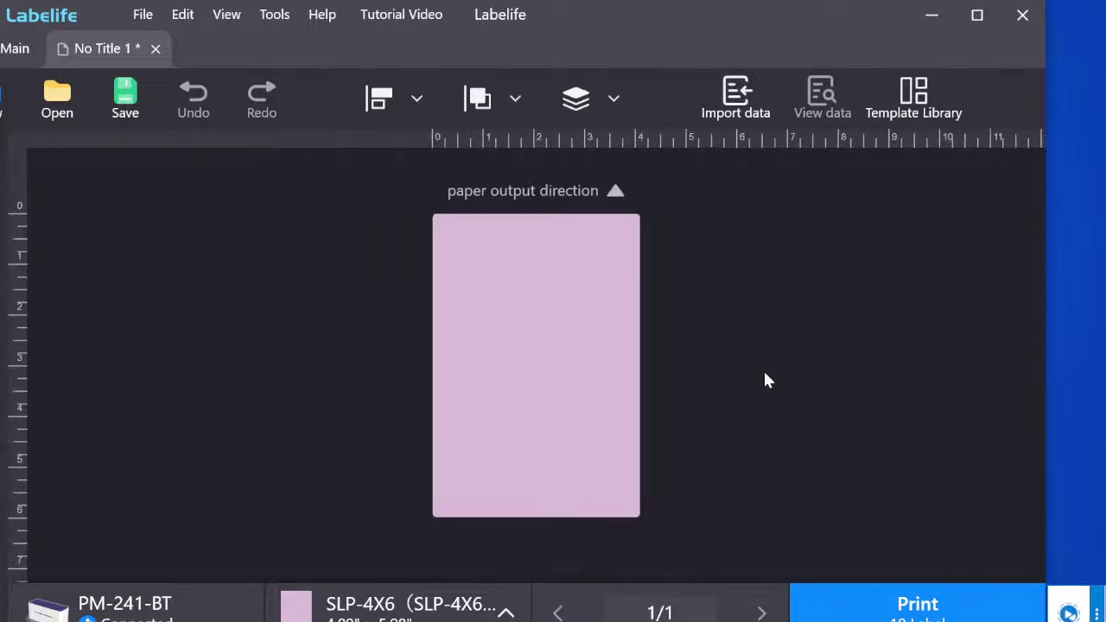
scroll(765, 376, "up", 1)
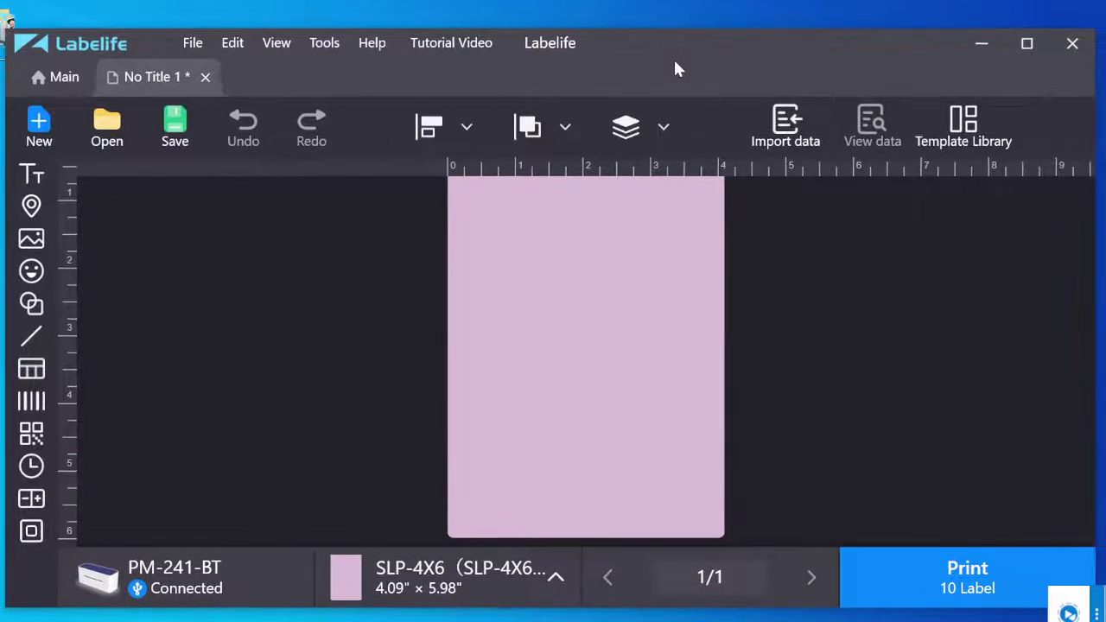
- Dismiss the blank label setup and create a second label from the pink SLP-4X6 (SLP-4X6-500PU) template under Color rectangle
left_click(47, 130)
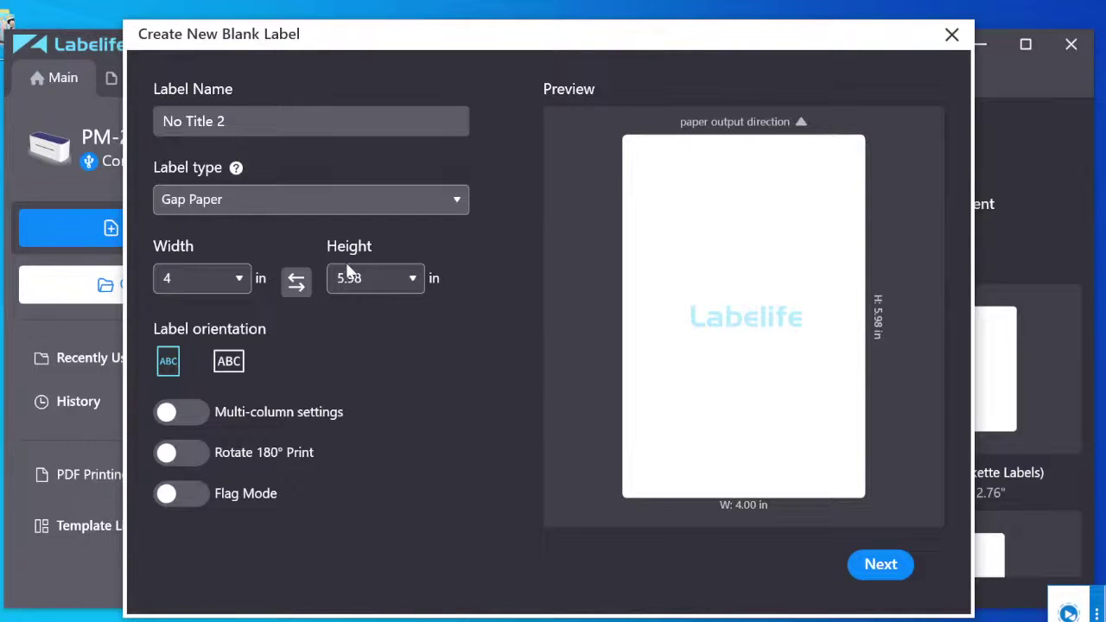
left_click(951, 34)
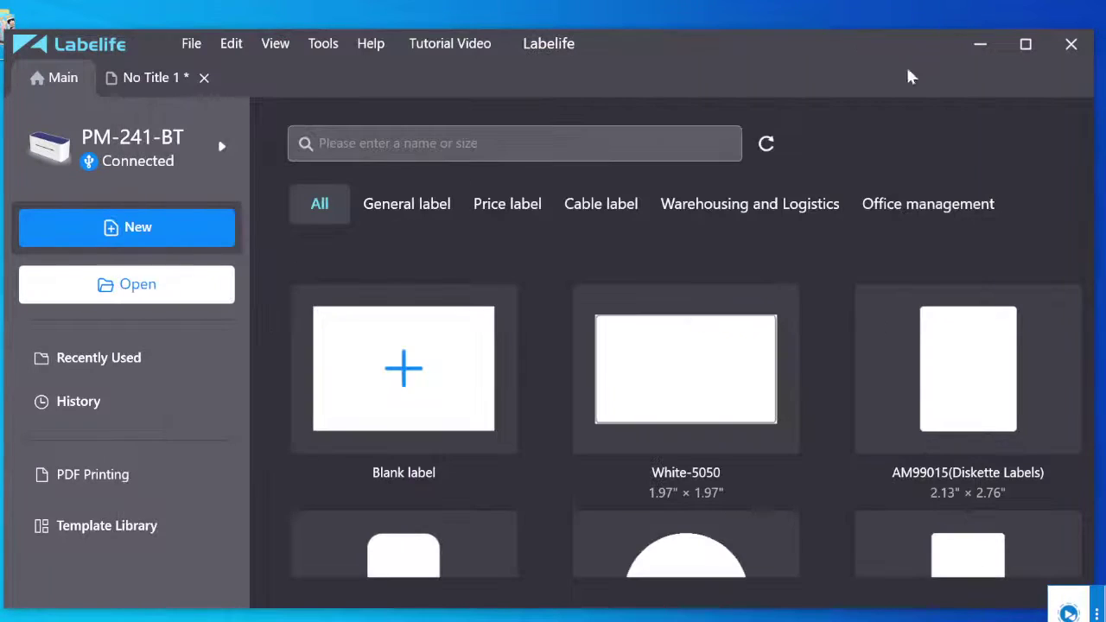
left_click(396, 206)
left_click(943, 246)
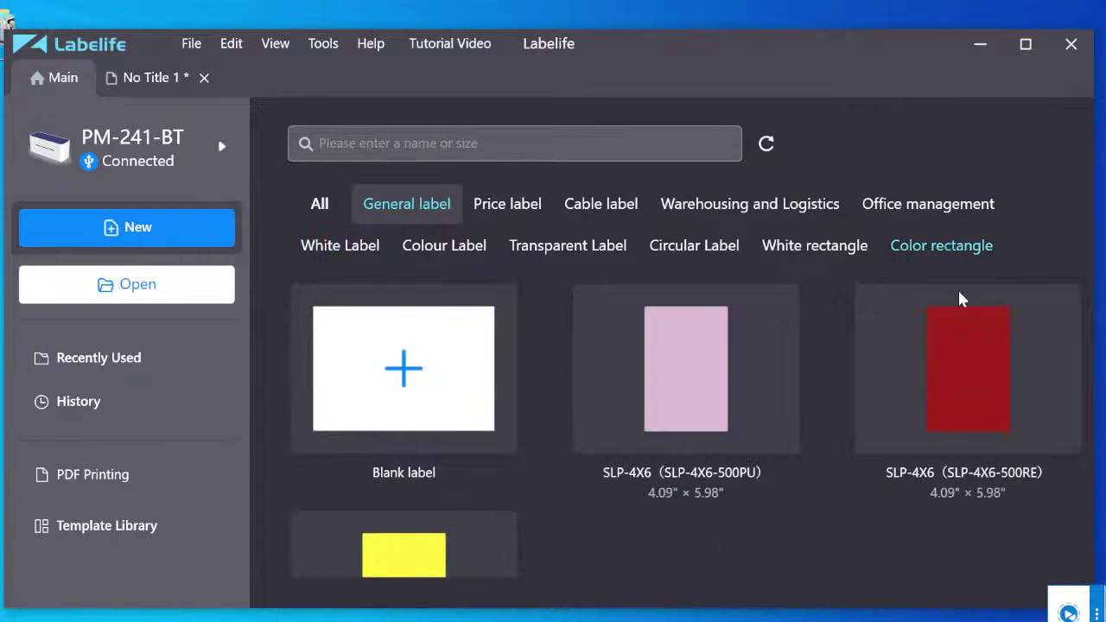
left_click(684, 404)
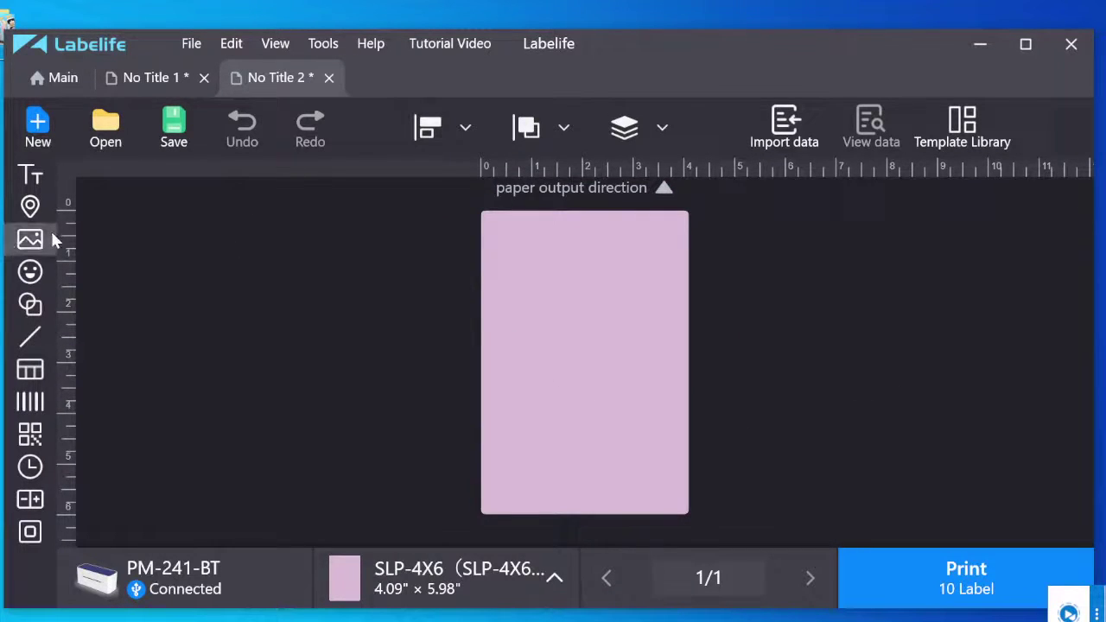
- Add a text object at the label's upper left corner and enlarge it to about 3.3 by 3.1 inches
left_click(35, 176)
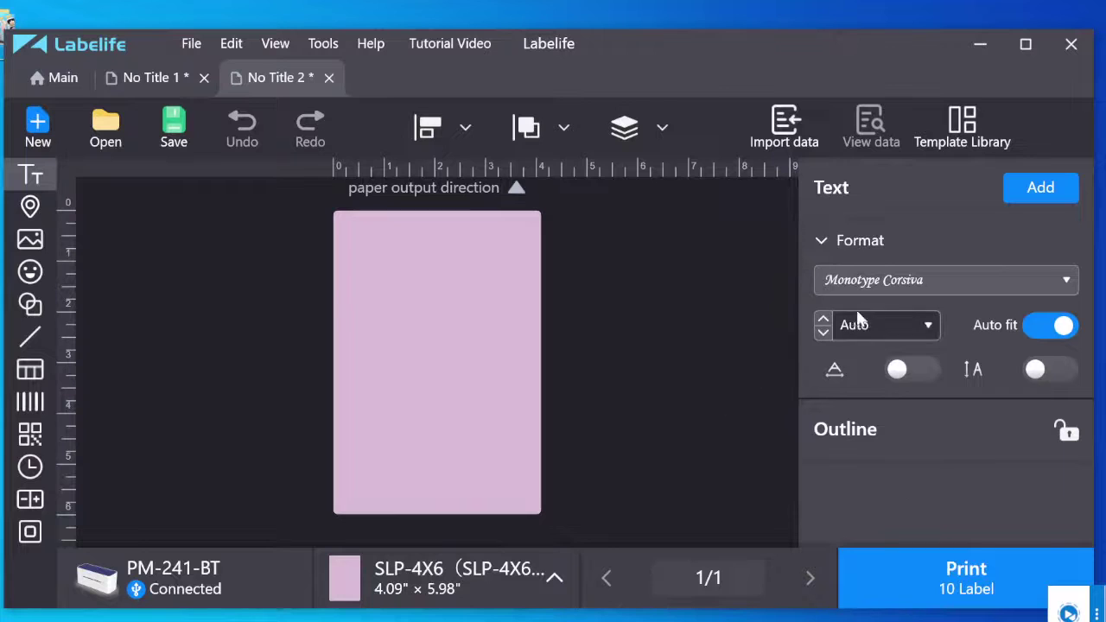
left_click(1025, 188)
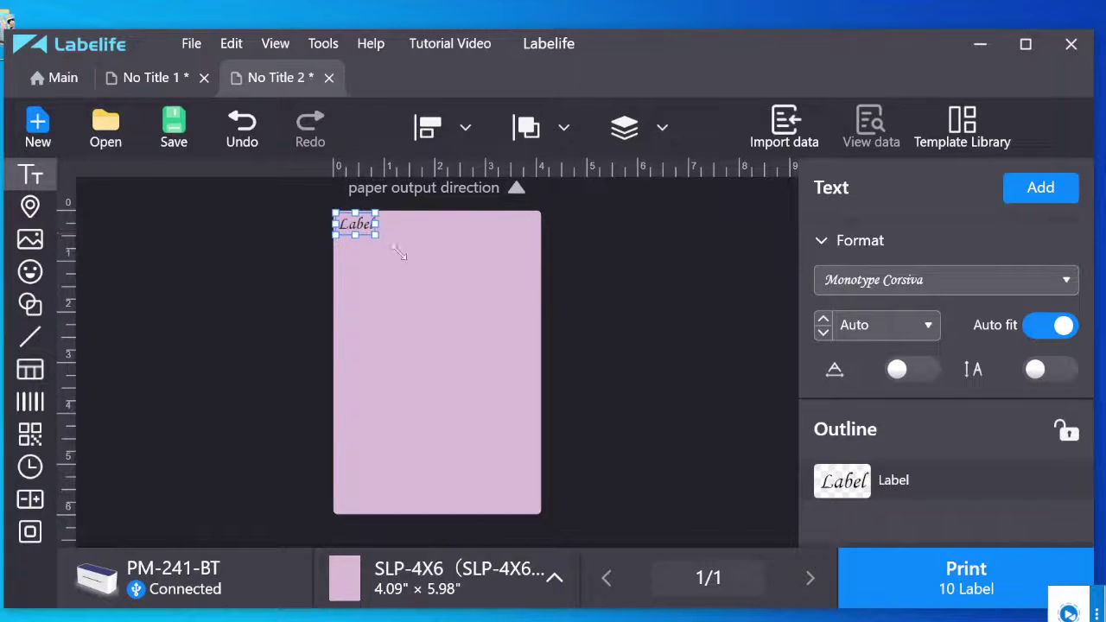
left_click_drag(377, 235, 488, 367)
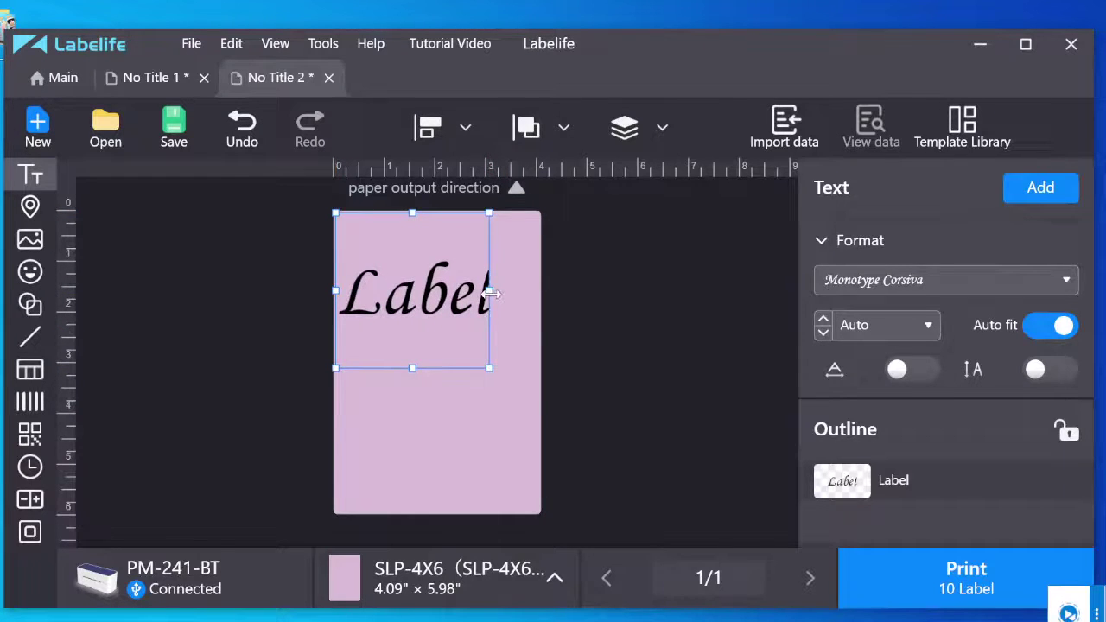
mouse_move(488, 294)
left_mouse_down()
mouse_move(531, 300)
mouse_move(501, 306)
left_mouse_up()
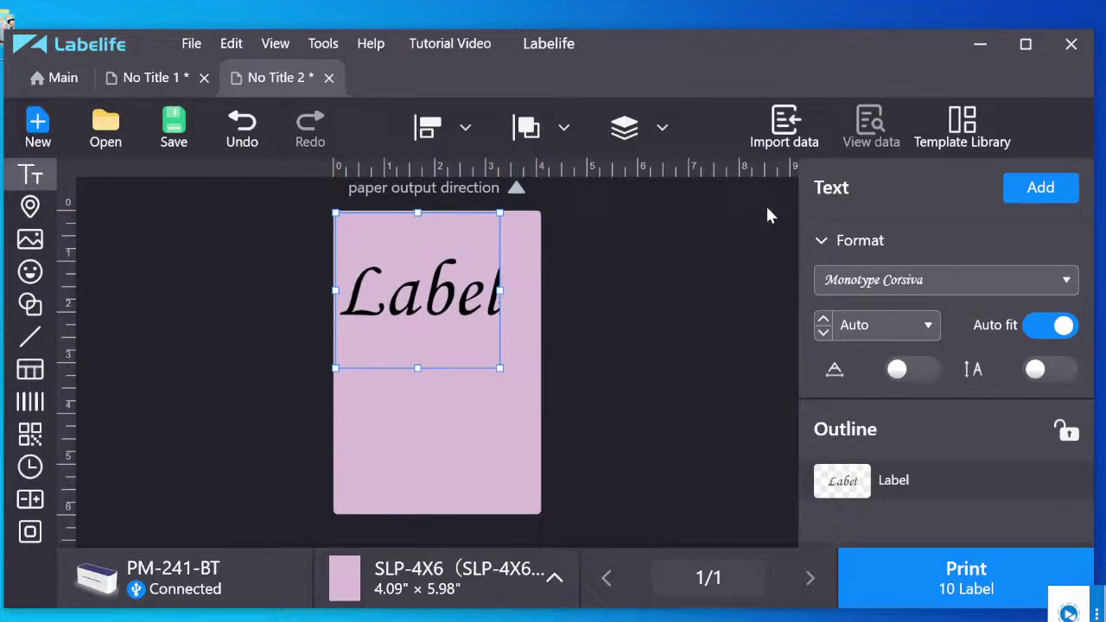
- Switch the text to the symbol font with circled numbers and ornaments, and delete the text object
left_click(941, 280)
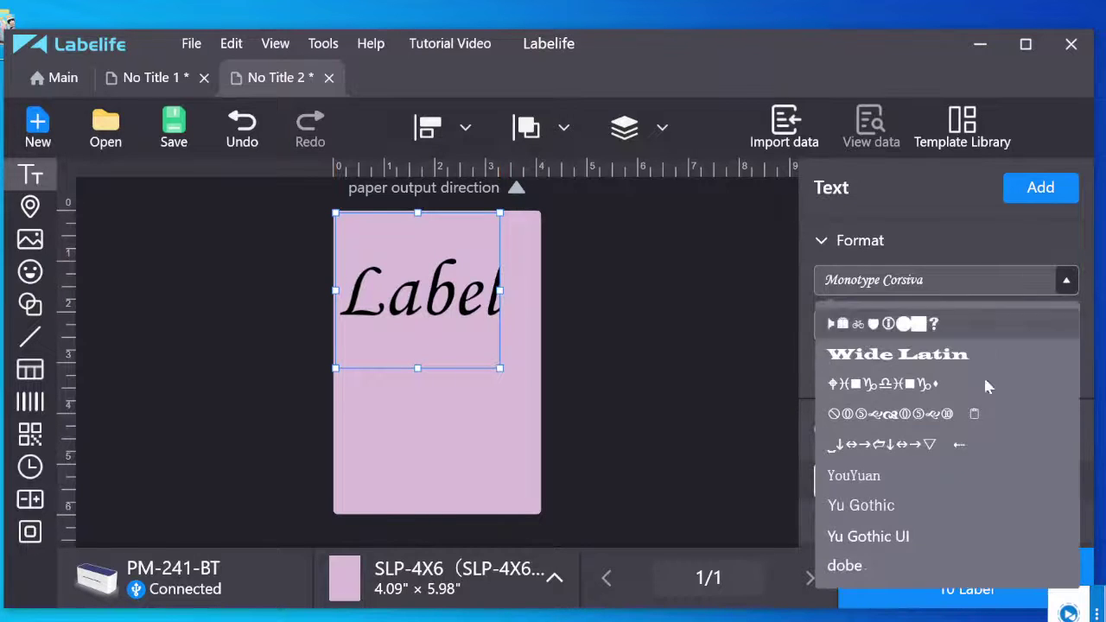
left_click(903, 421)
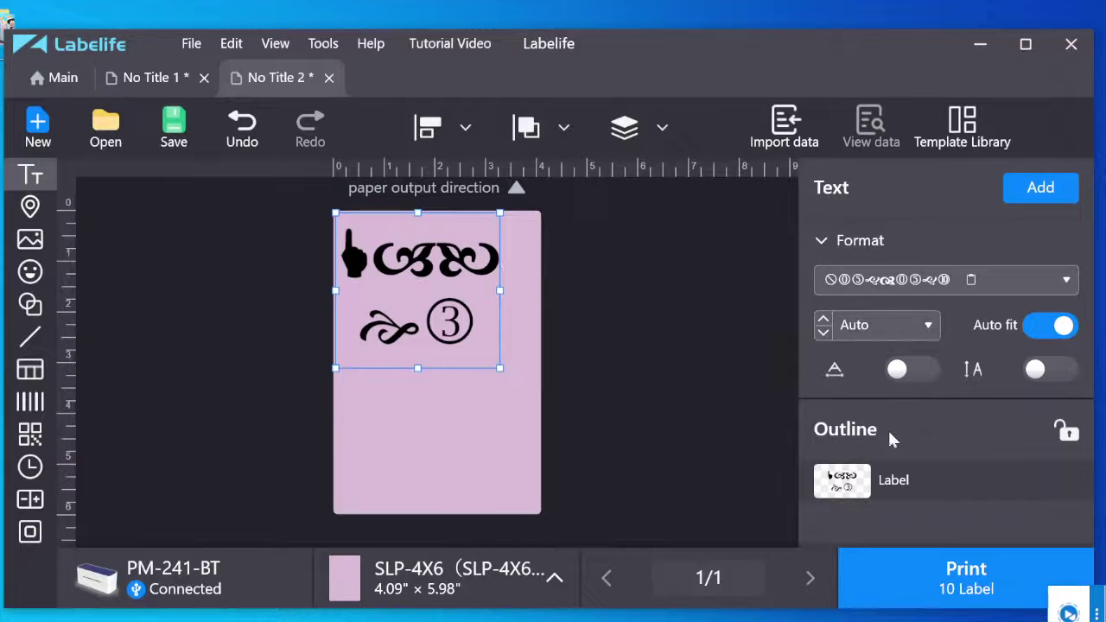
right_click(457, 312)
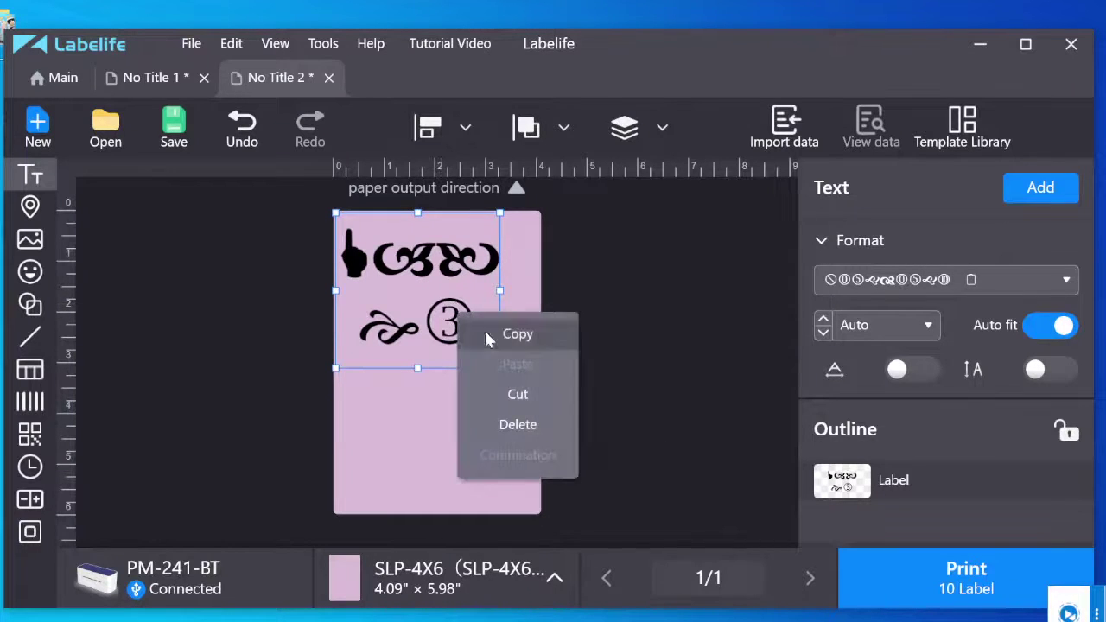
left_click(519, 425)
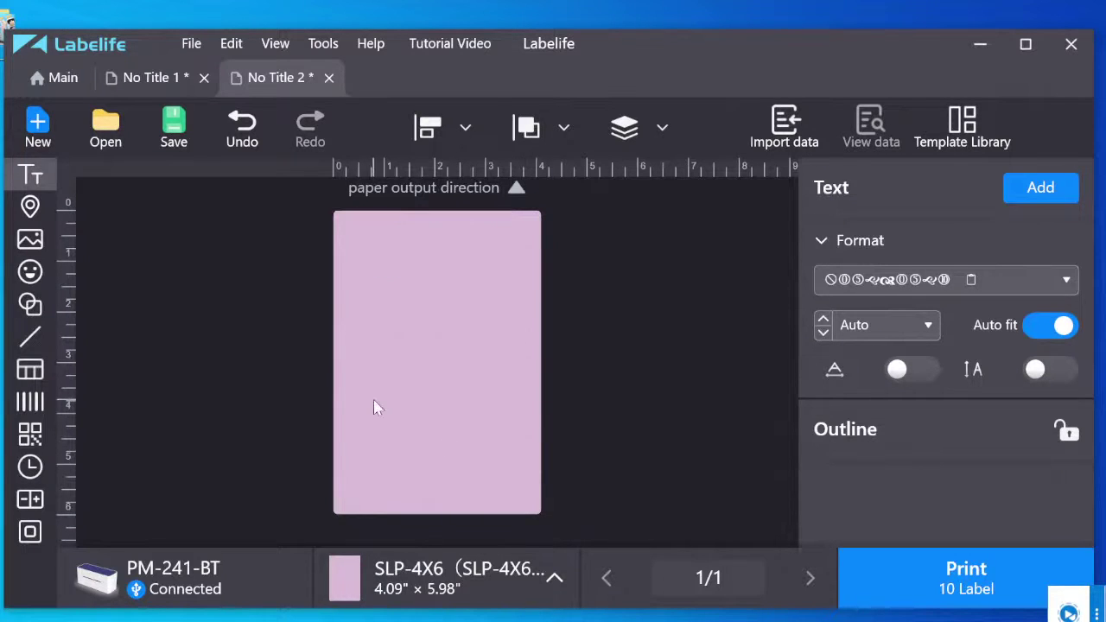
- Start inserting an image from a file and browse to the shipping labels folder inside labels on the desktop
left_click(34, 246)
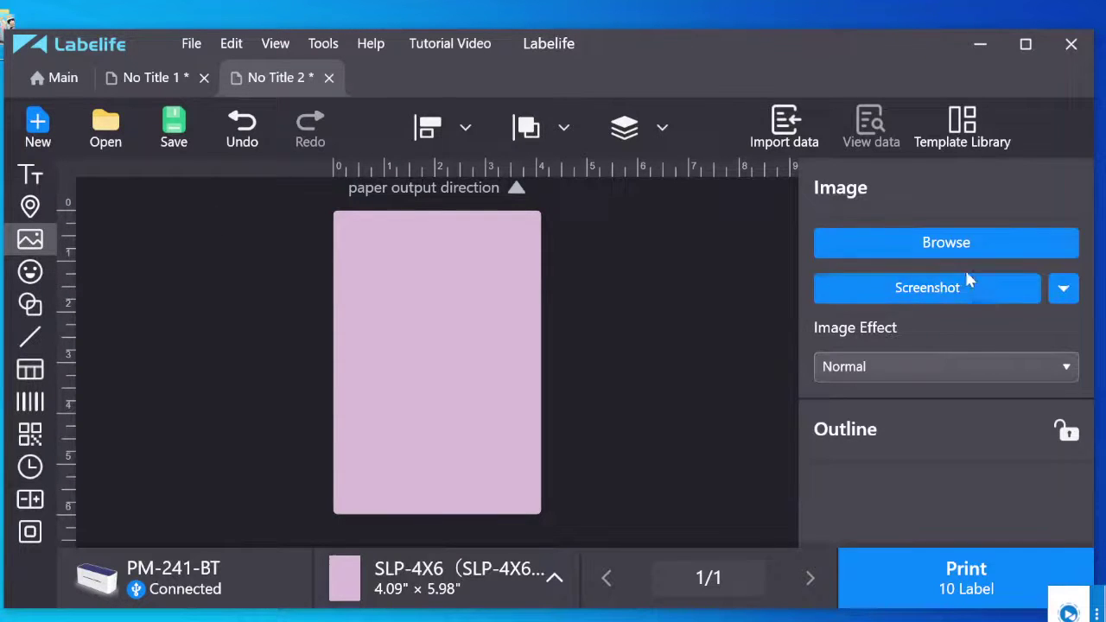
left_click(978, 242)
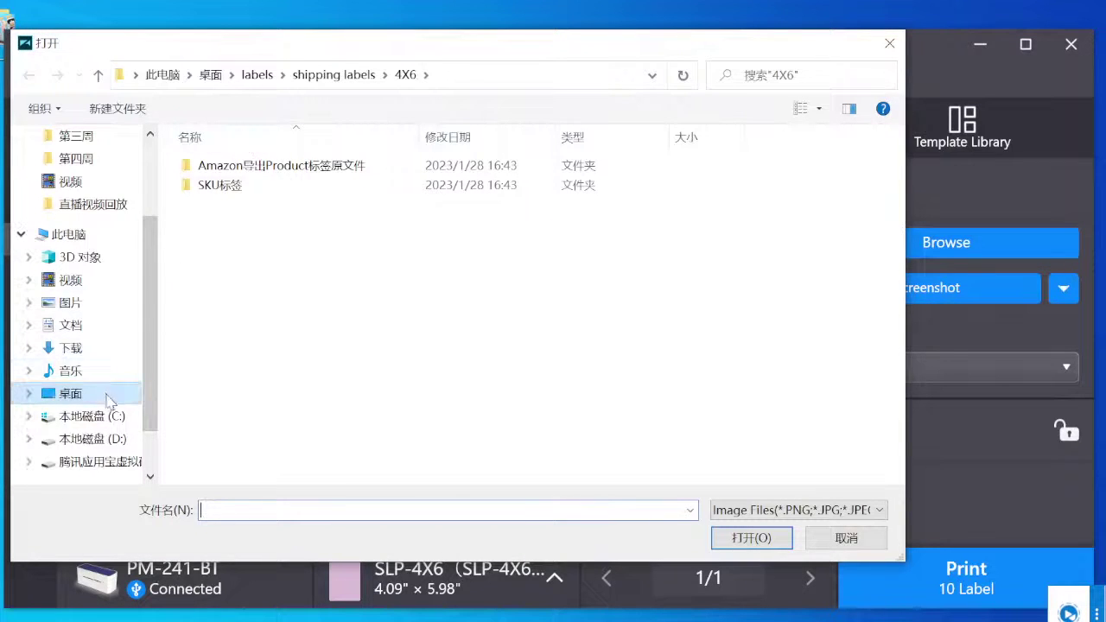
scroll(95, 384, "down", 1)
scroll(85, 365, "up", 1)
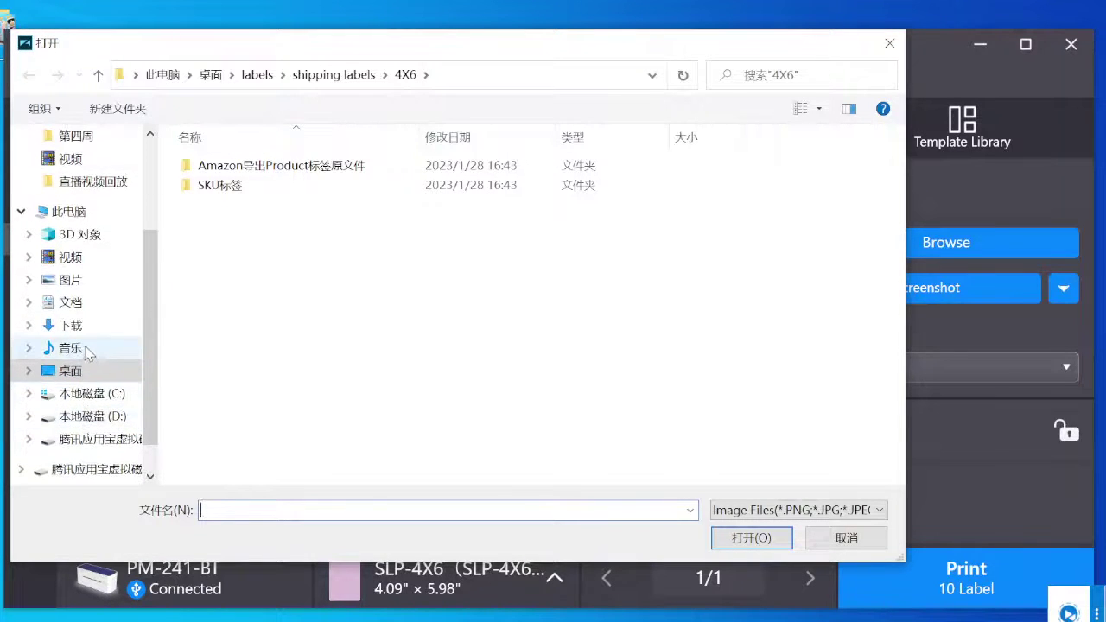
left_click(109, 367)
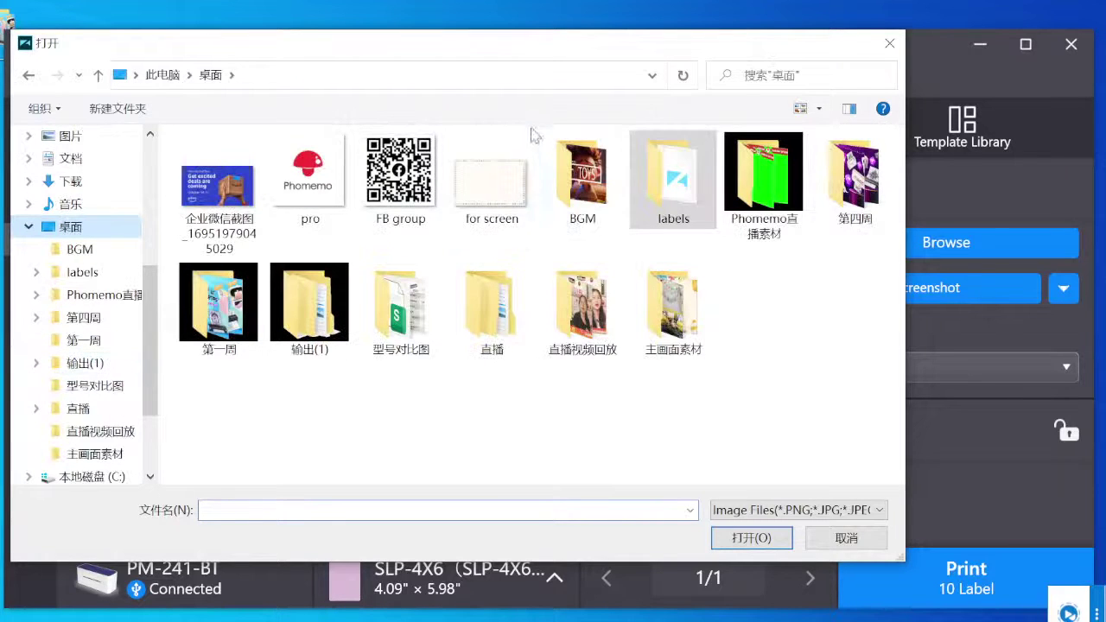
double_click(654, 186)
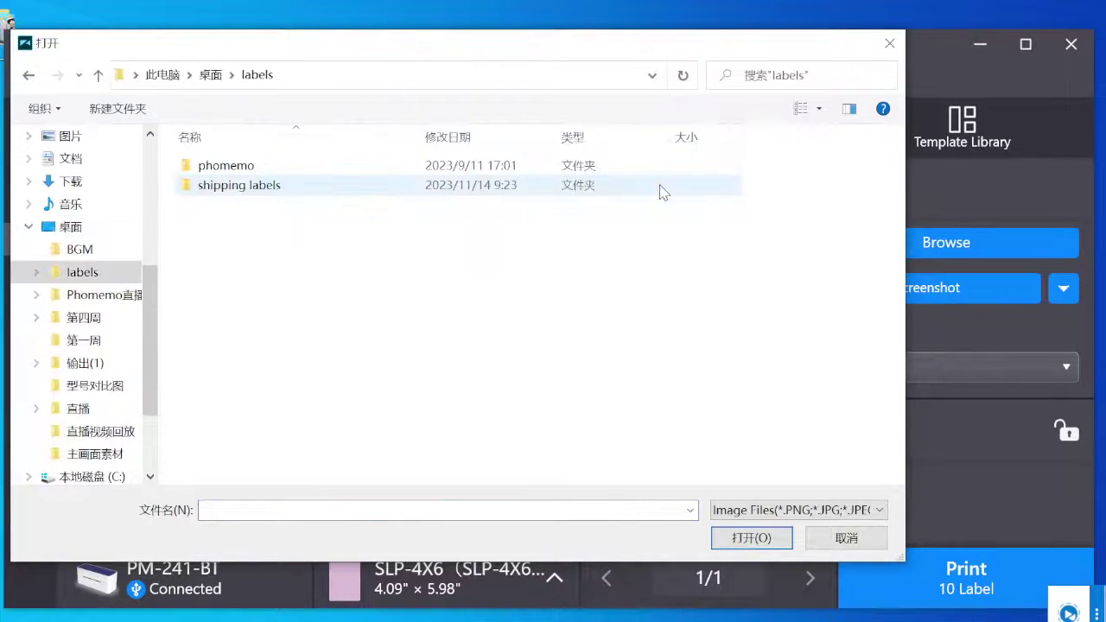
double_click(309, 189)
- Look through the label images and insert the first "(96.81 X 152.38mm) Labels-Sample_00" file into the label
scroll(544, 371, "down", 1)
scroll(544, 371, "up", 1)
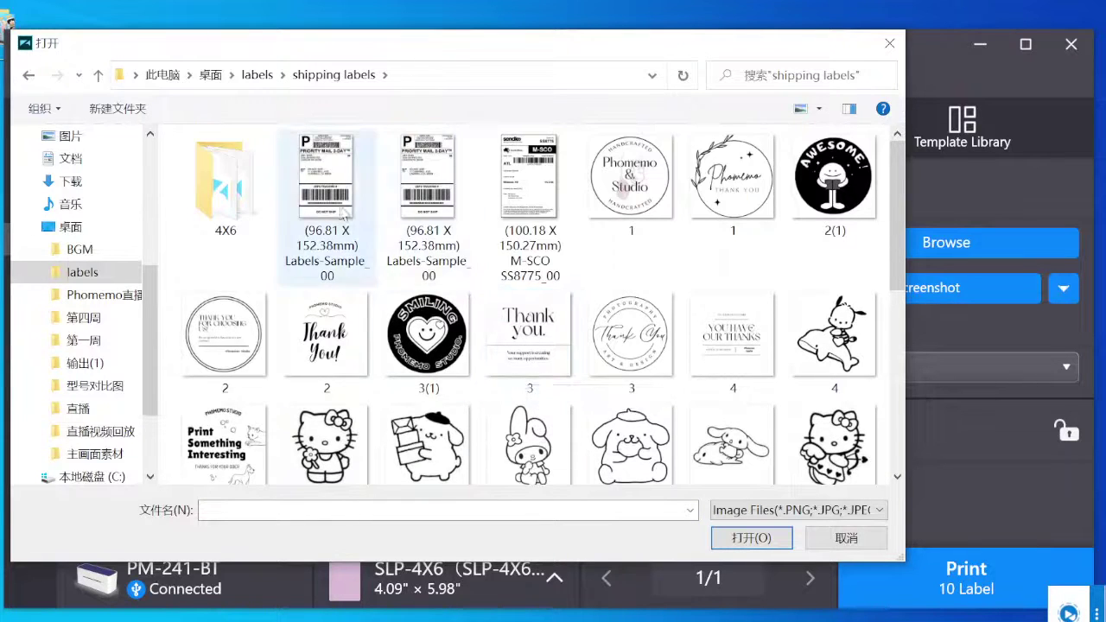
scroll(535, 380, "down", 3)
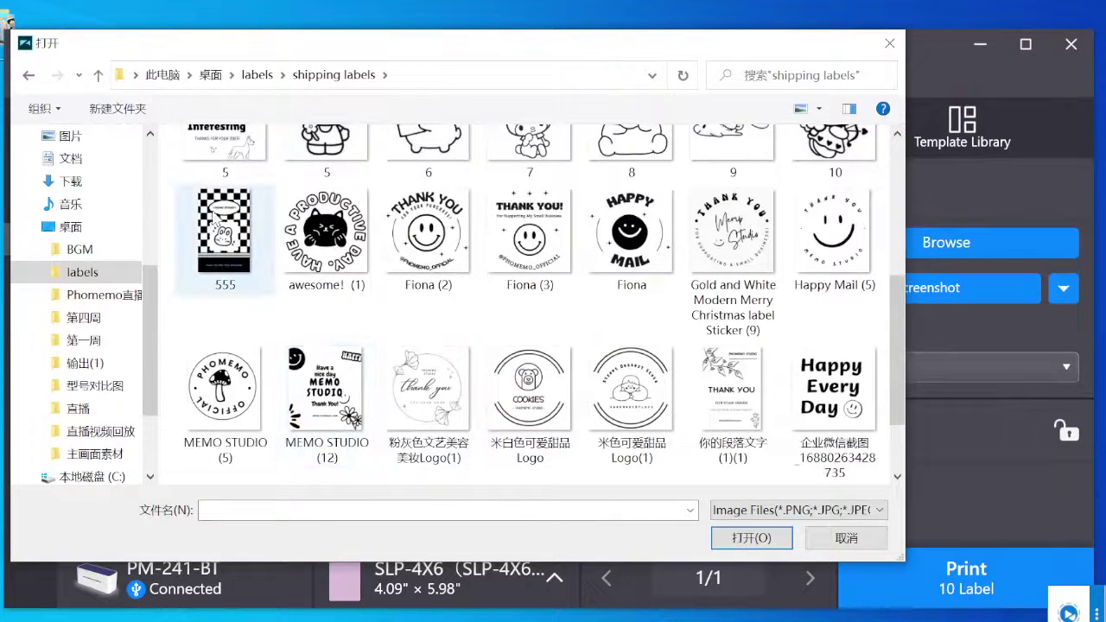
scroll(482, 326, "up", 2)
scroll(432, 362, "down", 5)
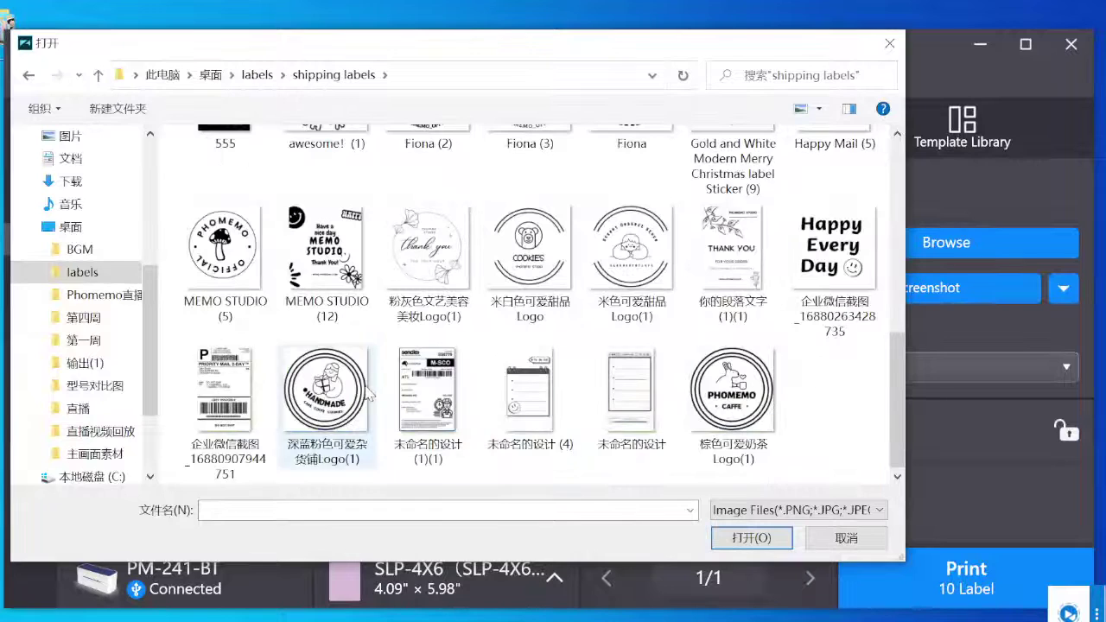
scroll(370, 393, "up", 5)
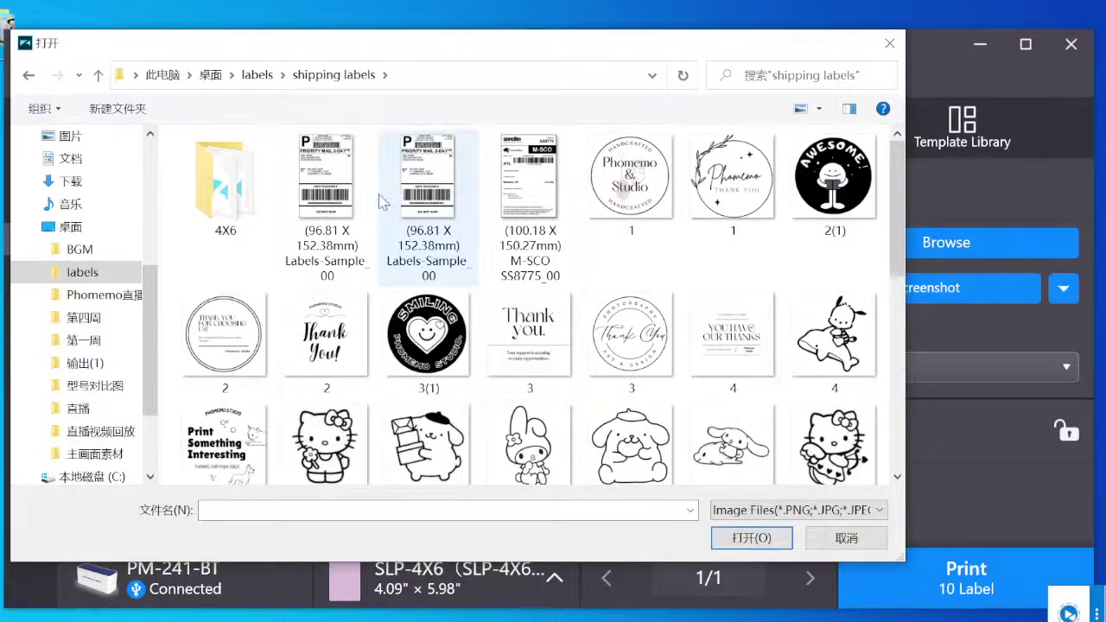
left_click(337, 197)
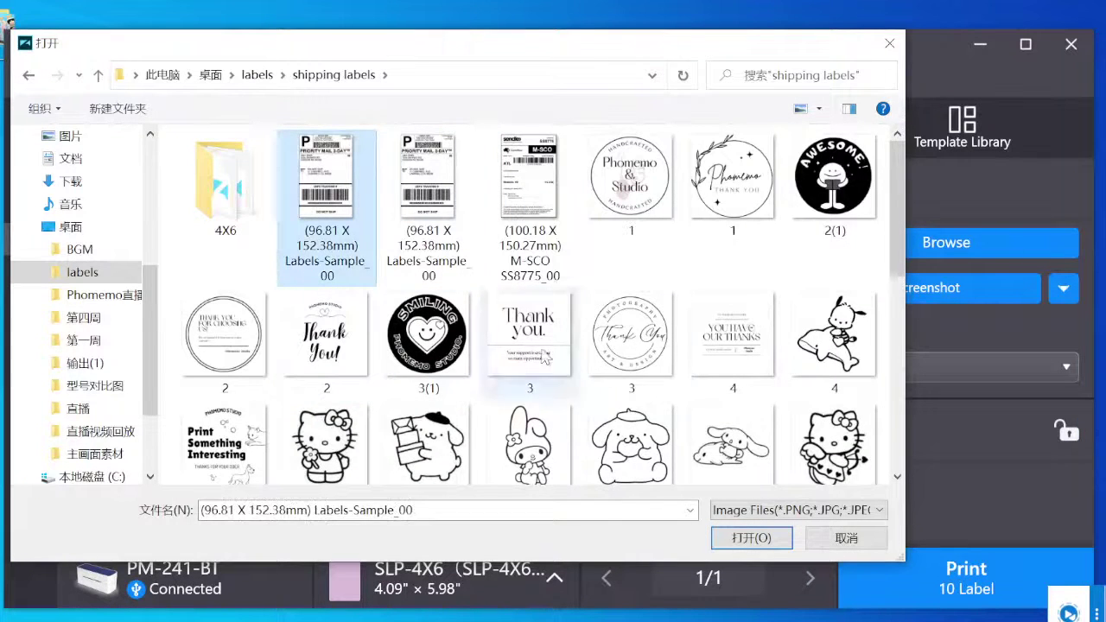
left_click(751, 538)
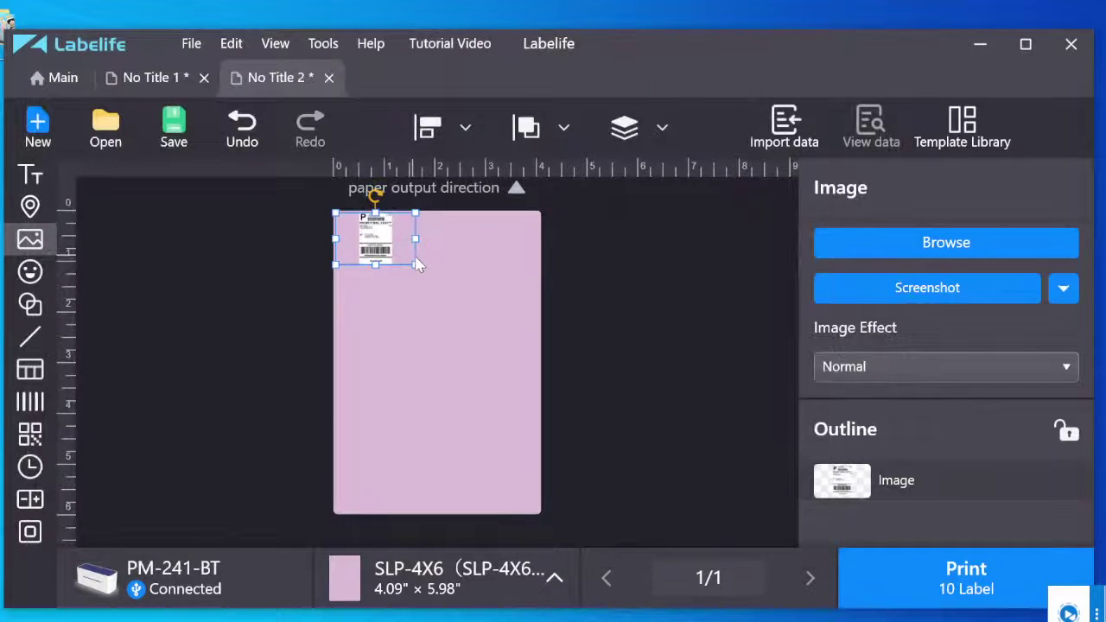
- Enlarge the shipping label image's frame to about 6.7 inches wide by 5.8 inches high
left_click_drag(413, 239, 466, 239)
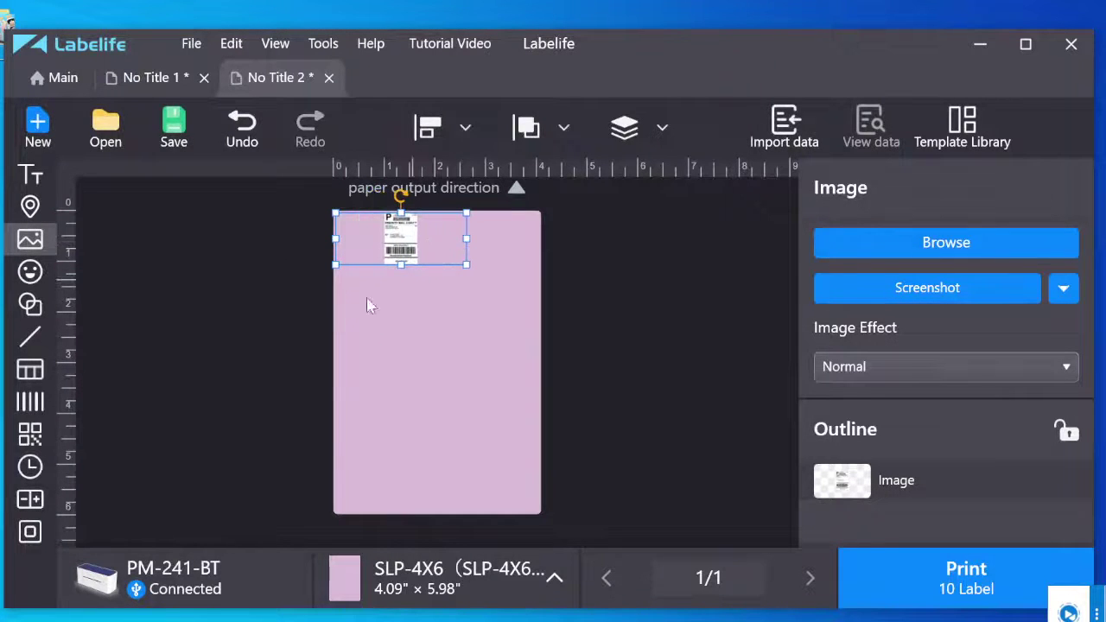
left_click_drag(401, 265, 470, 506)
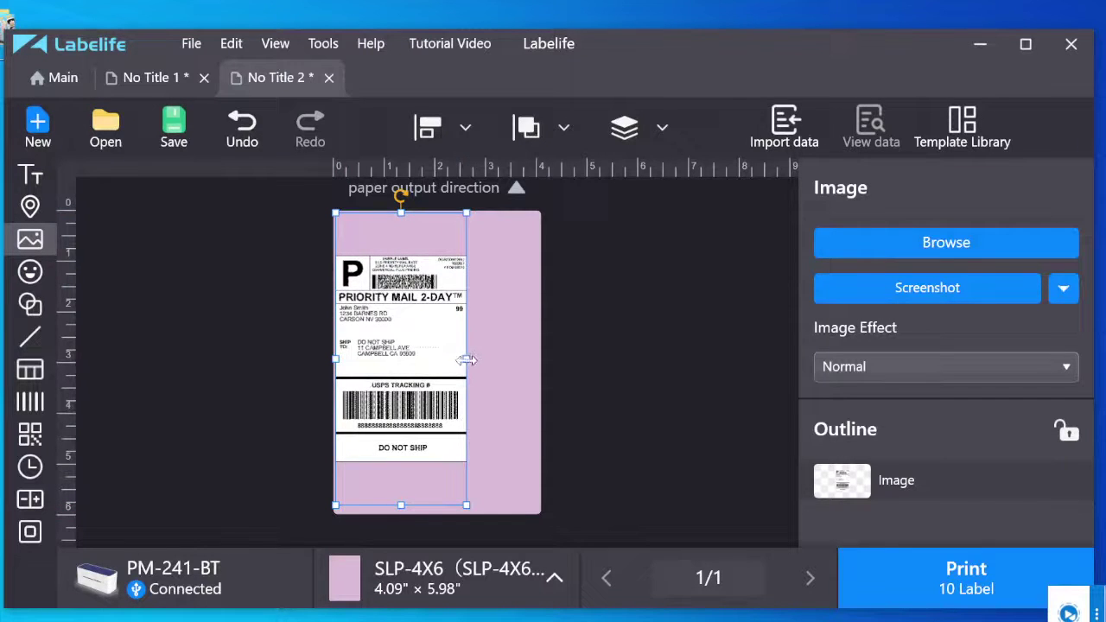
left_click_drag(467, 359, 646, 360)
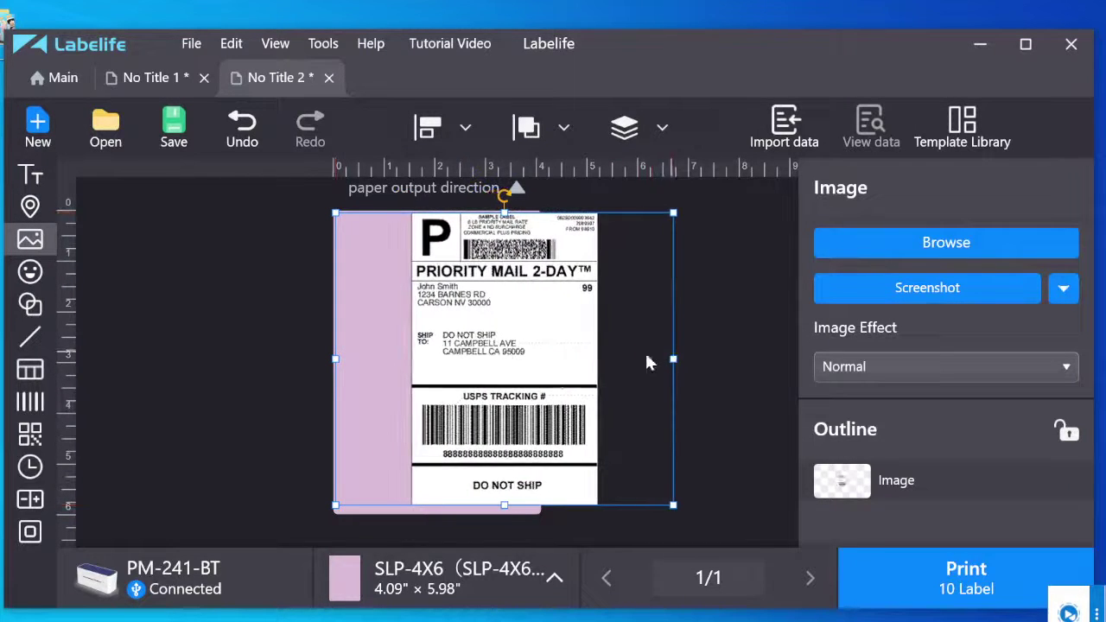
- Move the shipping label image onto the pink label and centre it with even margins around it
left_click_drag(562, 384, 461, 386)
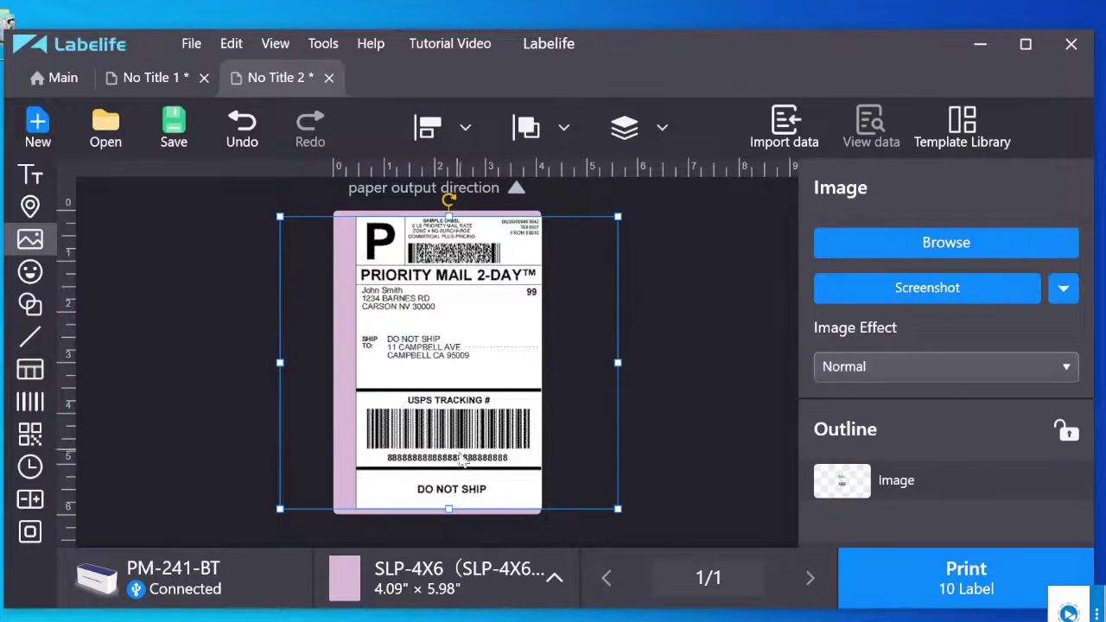
left_click_drag(475, 466, 463, 466)
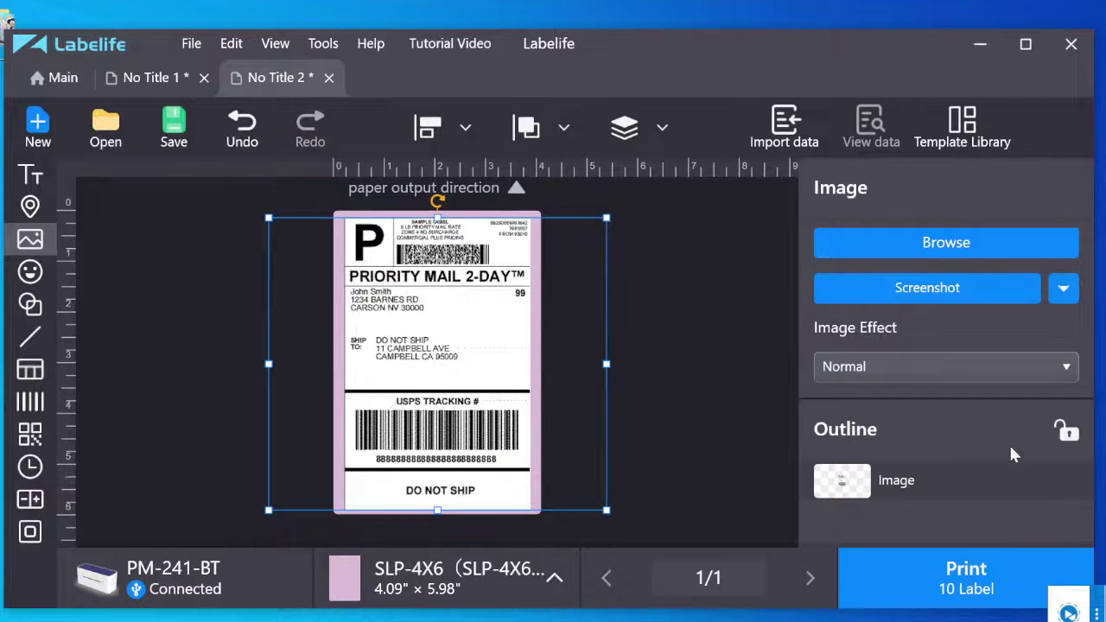
left_click(743, 486)
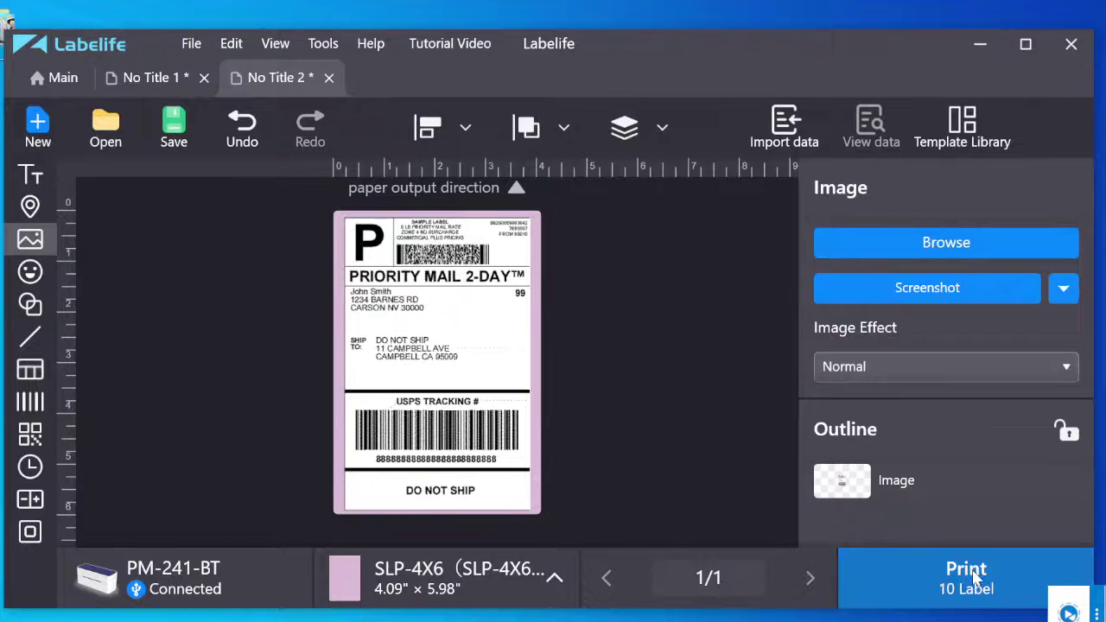
left_click(499, 442)
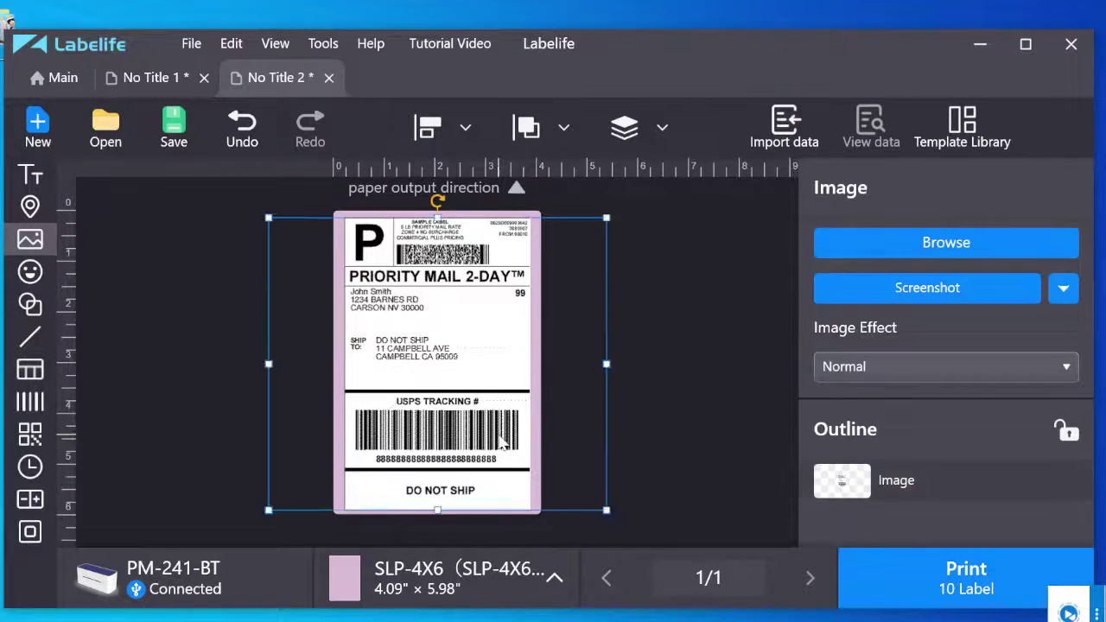
left_click_drag(495, 436, 500, 440)
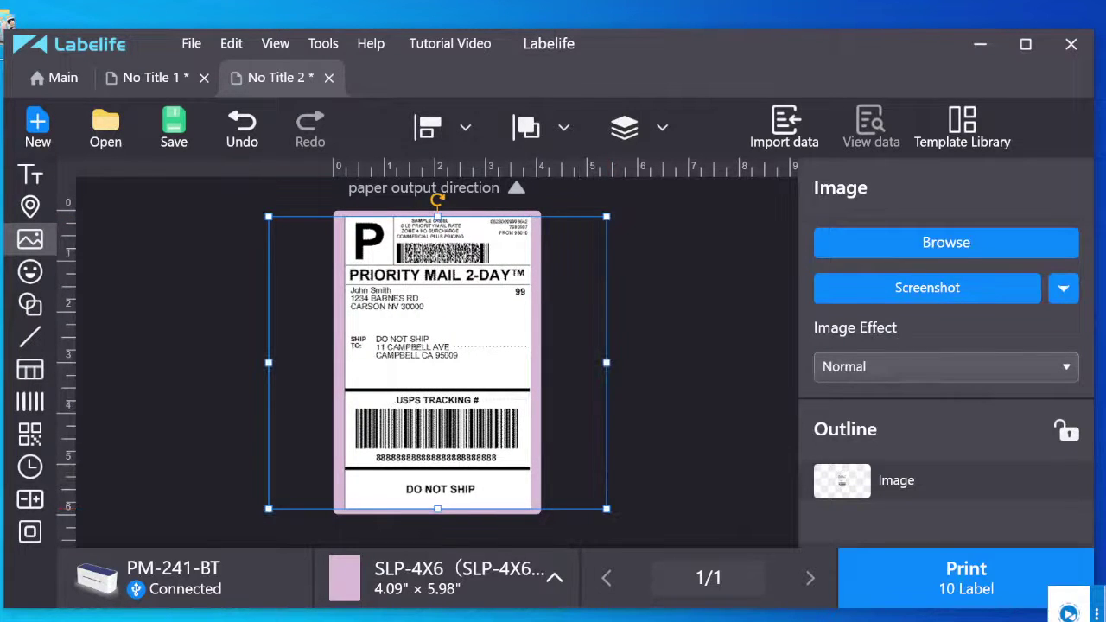